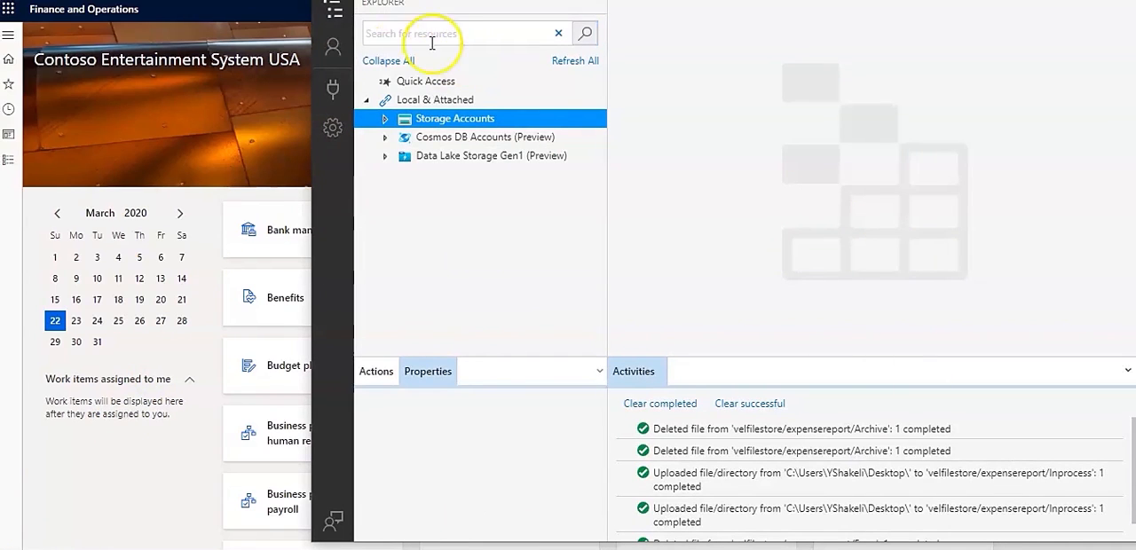
- Open the expensereport file share of the Velosio File Store (Key) storage account
click(385, 119)
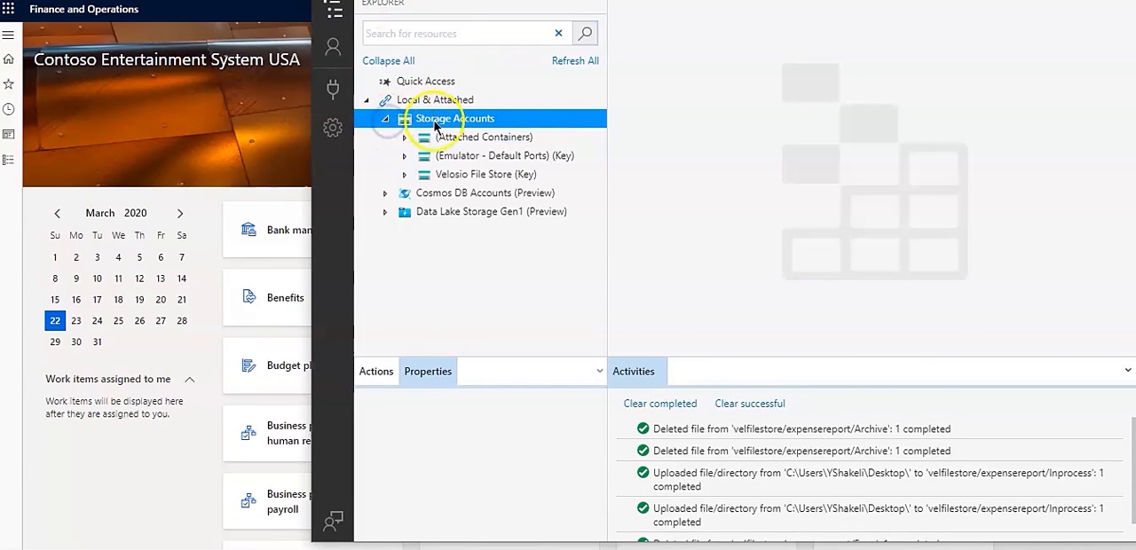
click(406, 175)
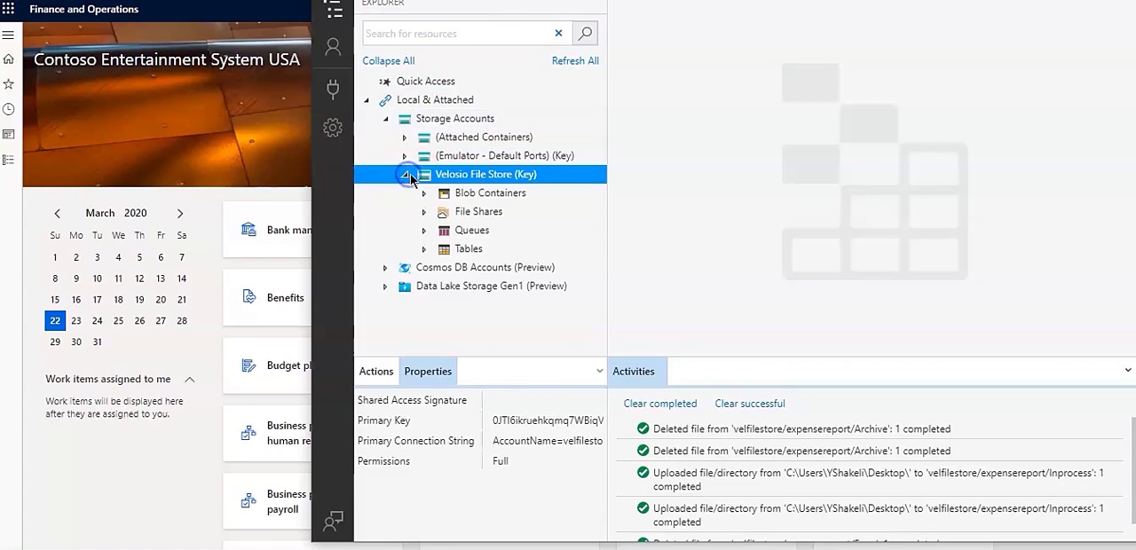
click(425, 212)
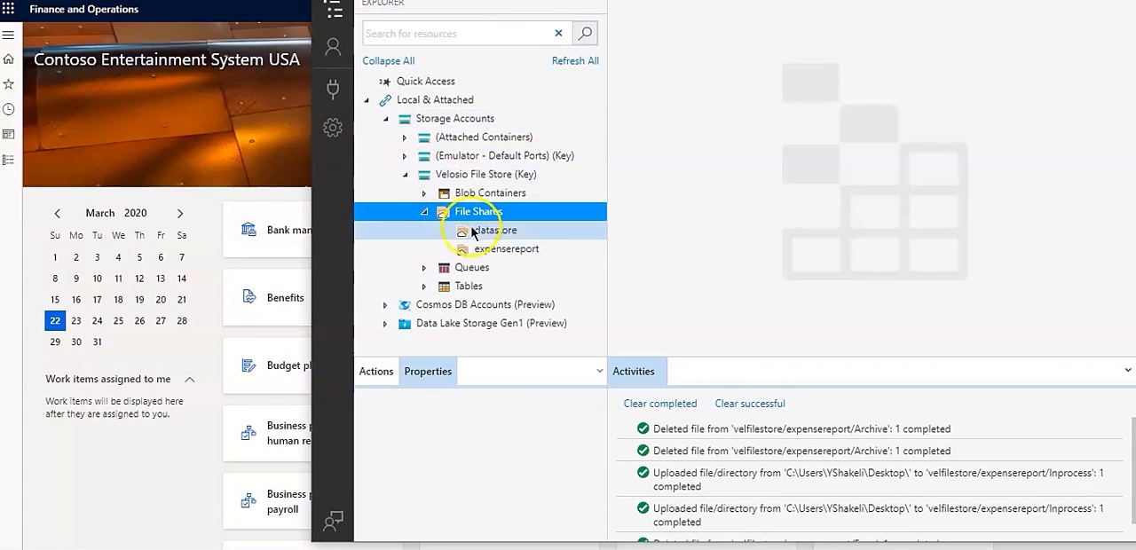
click(491, 252)
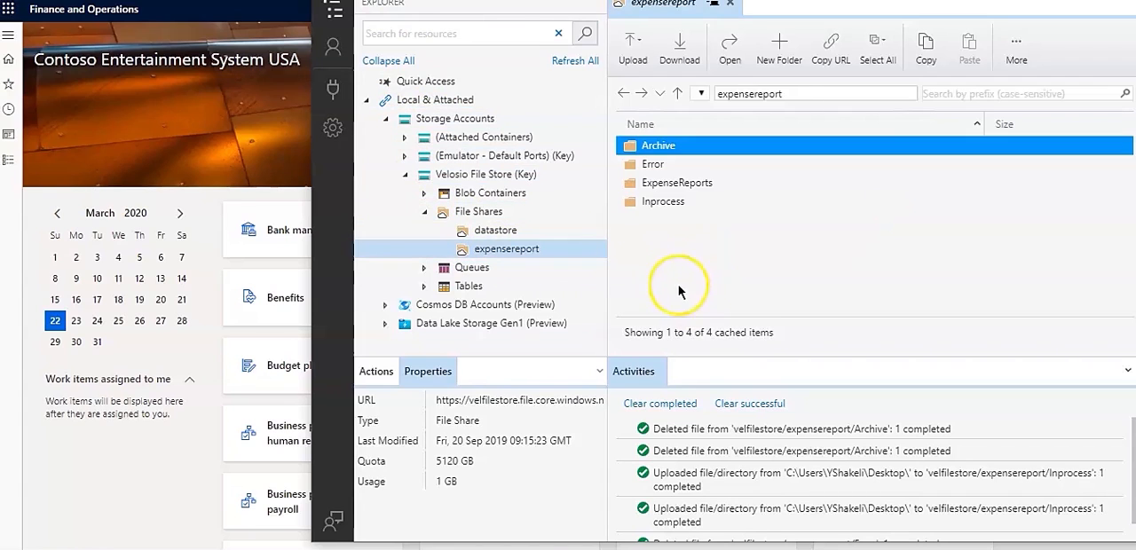
- Inspect the contents of the Archive, ExpenseReports and Inprocess folders and return to the root of the expensereport share
click(715, 148)
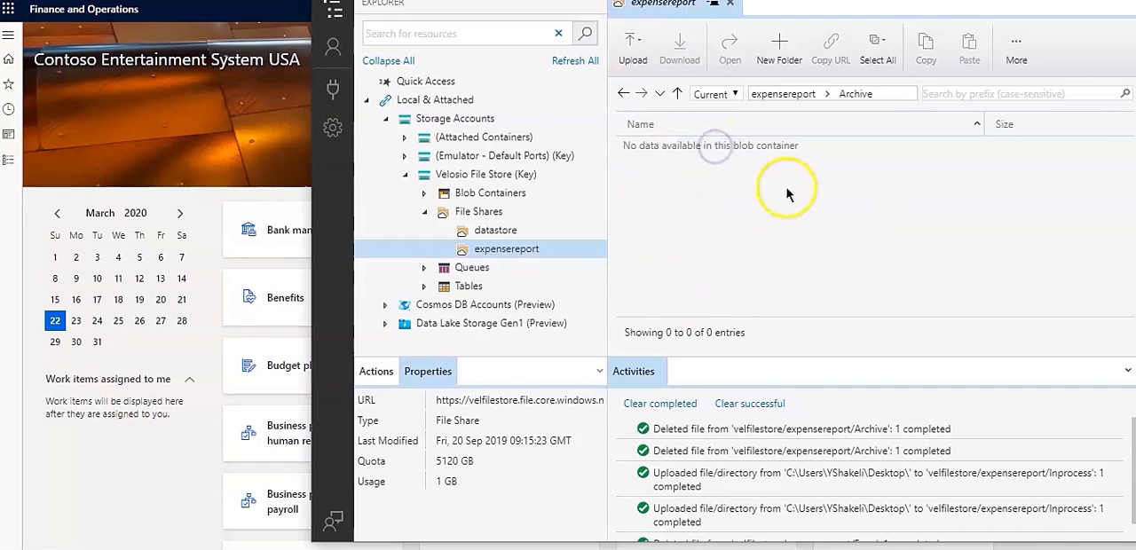
click(623, 94)
click(674, 164)
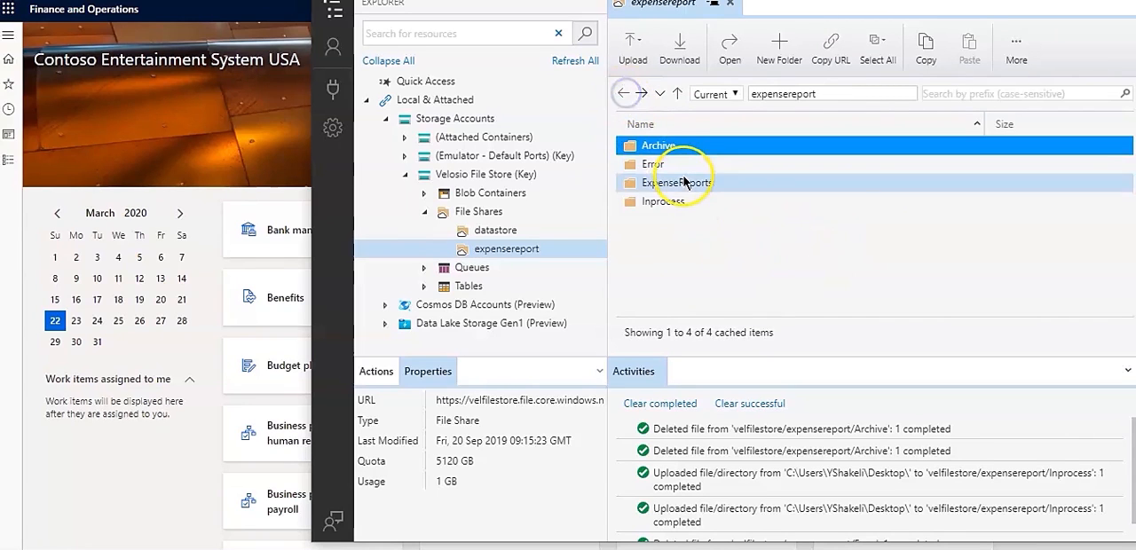
click(683, 176)
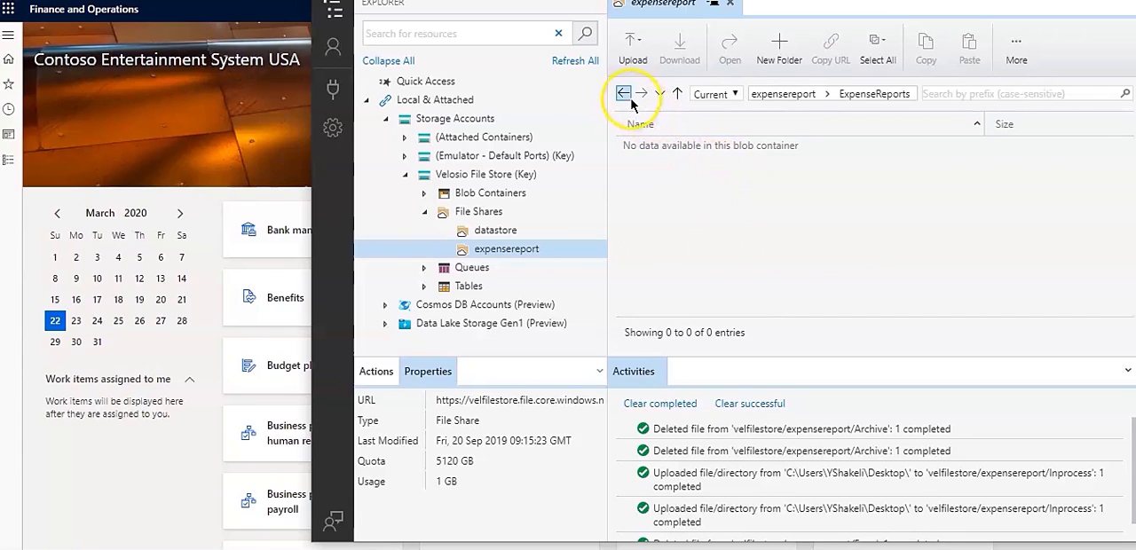
double_click(684, 201)
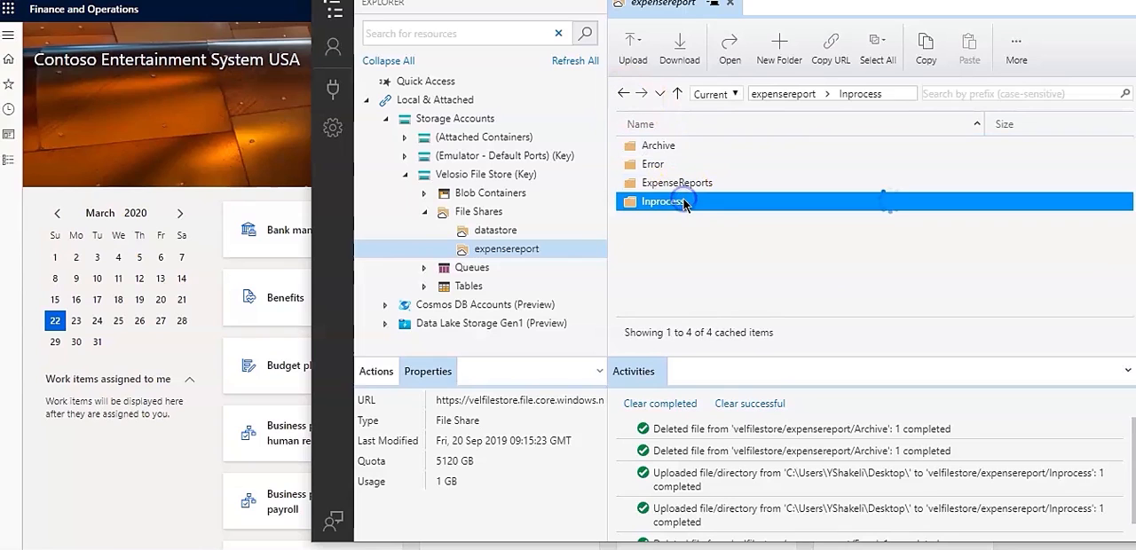
click(624, 94)
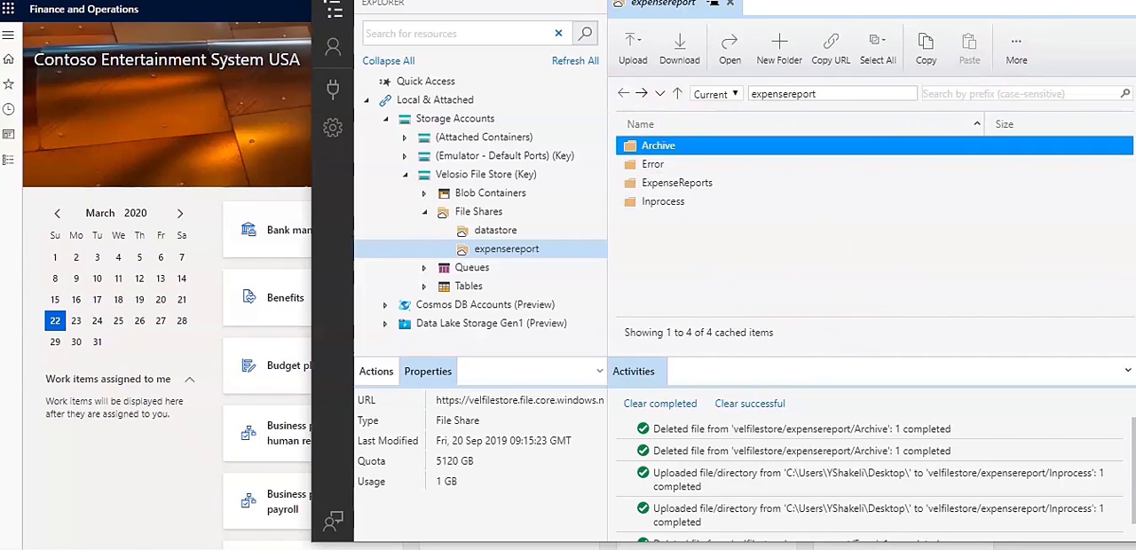
- Switch to the Excel workbook and review all columns of the Expense Report000 sheet
key(alt+Tab)
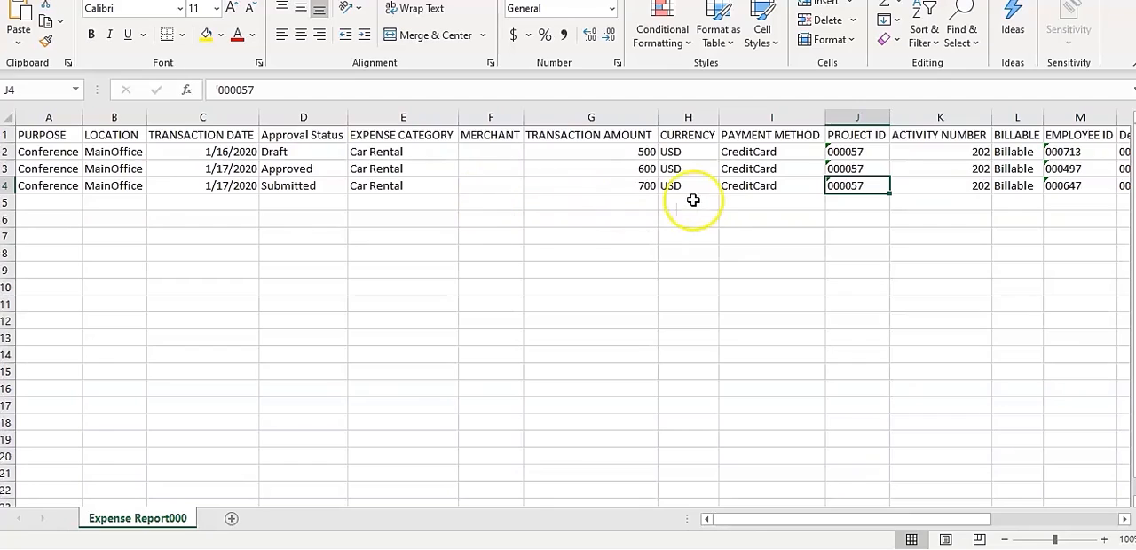
drag(885, 519, 1033, 517)
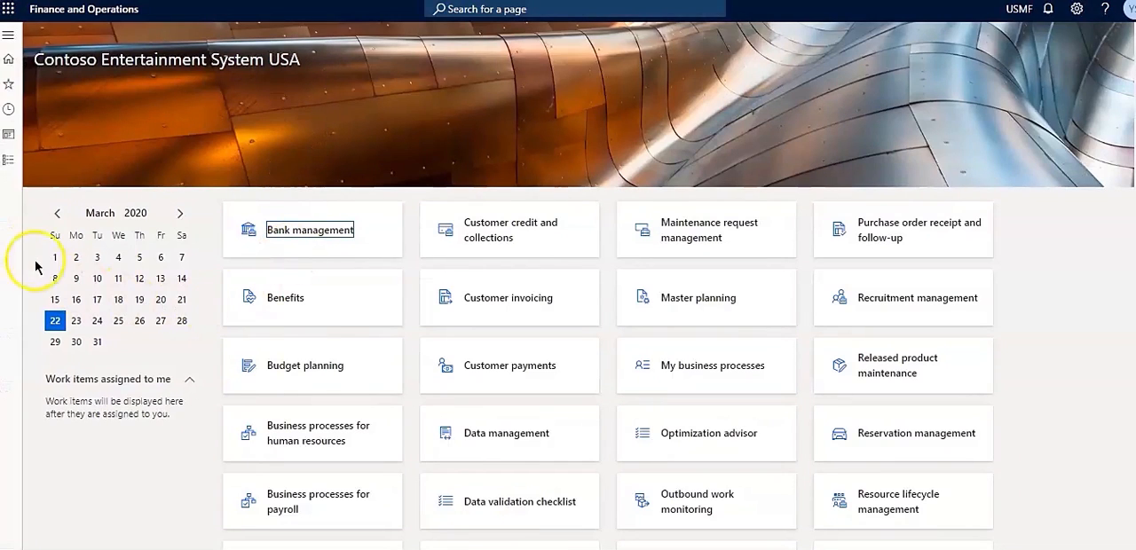
- In Finance and Operations, open the Expense report integration settings of the Accounts receivable parameters
click(14, 162)
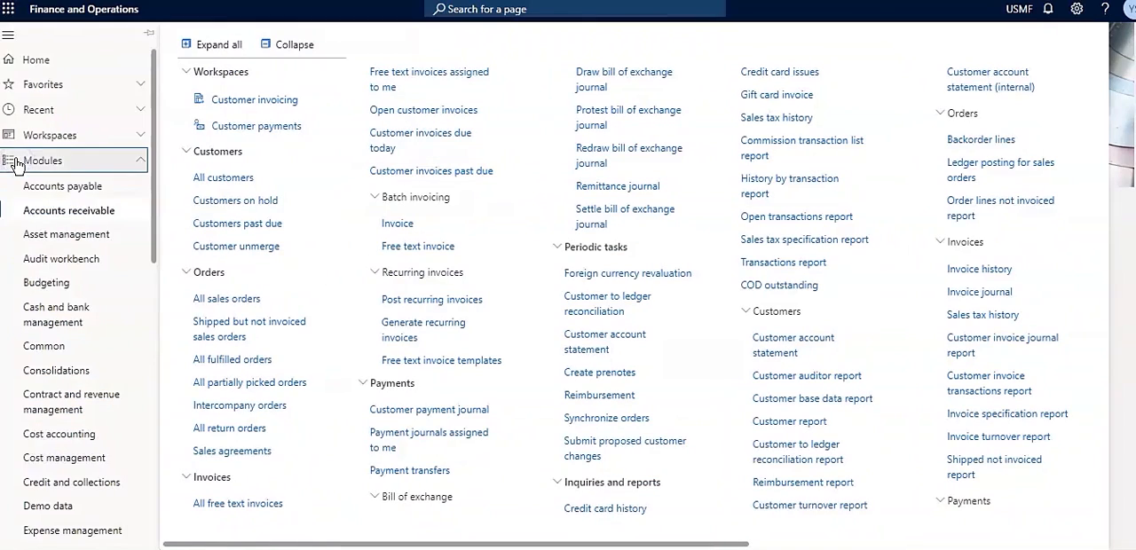
click(74, 218)
drag(454, 545, 669, 545)
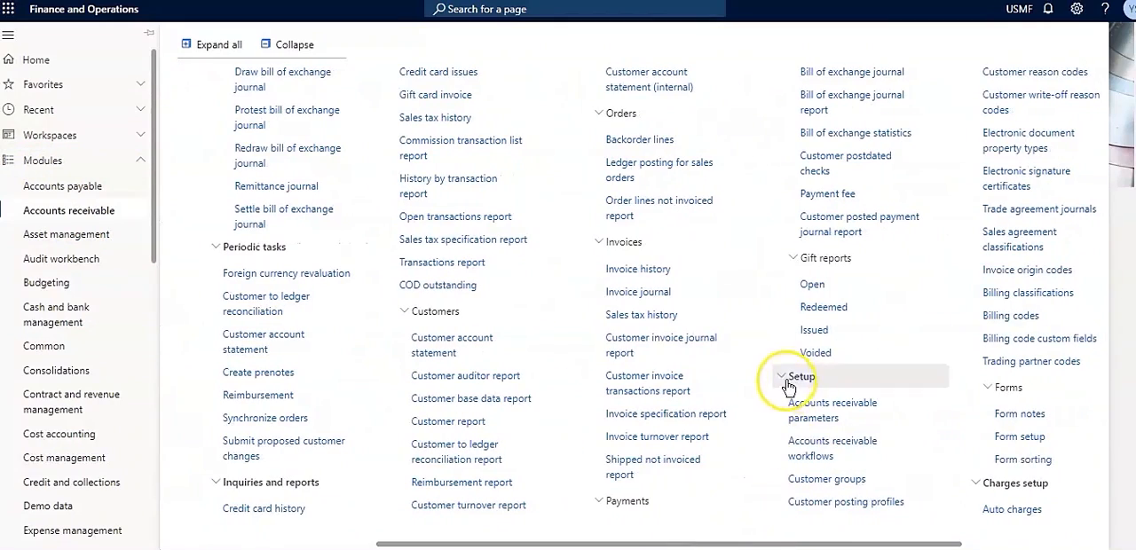
click(800, 410)
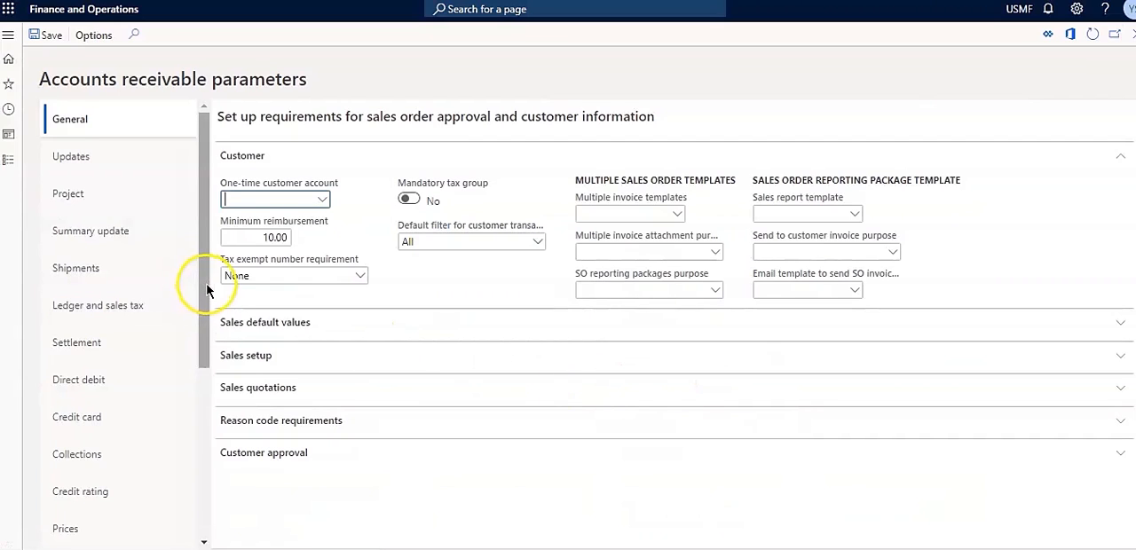
scroll(207, 290, down, 5)
click(115, 532)
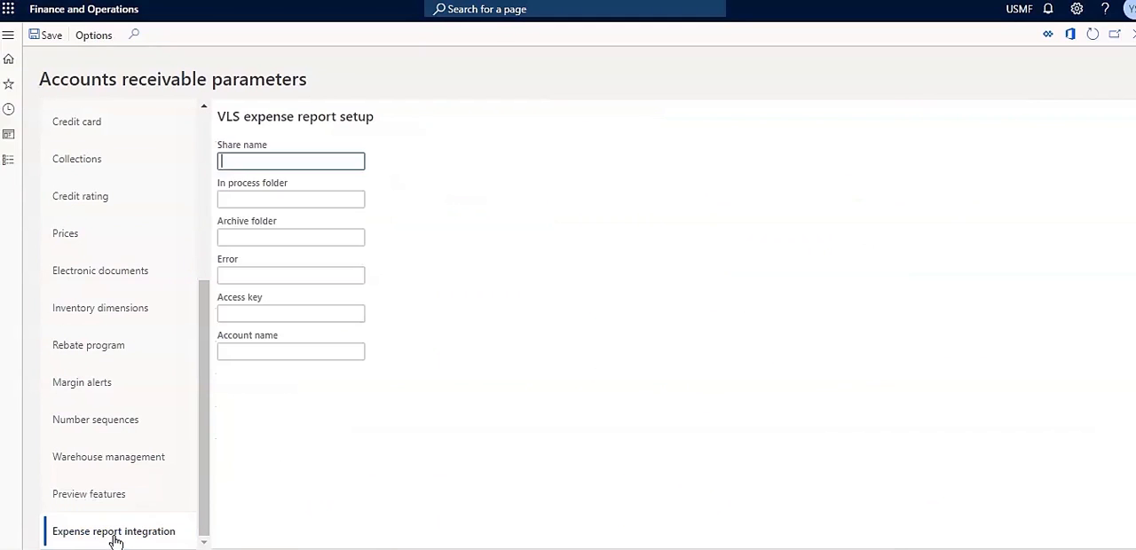
- Set the share name to expensereport, checking it against the file share in Storage Explorer
click(295, 161)
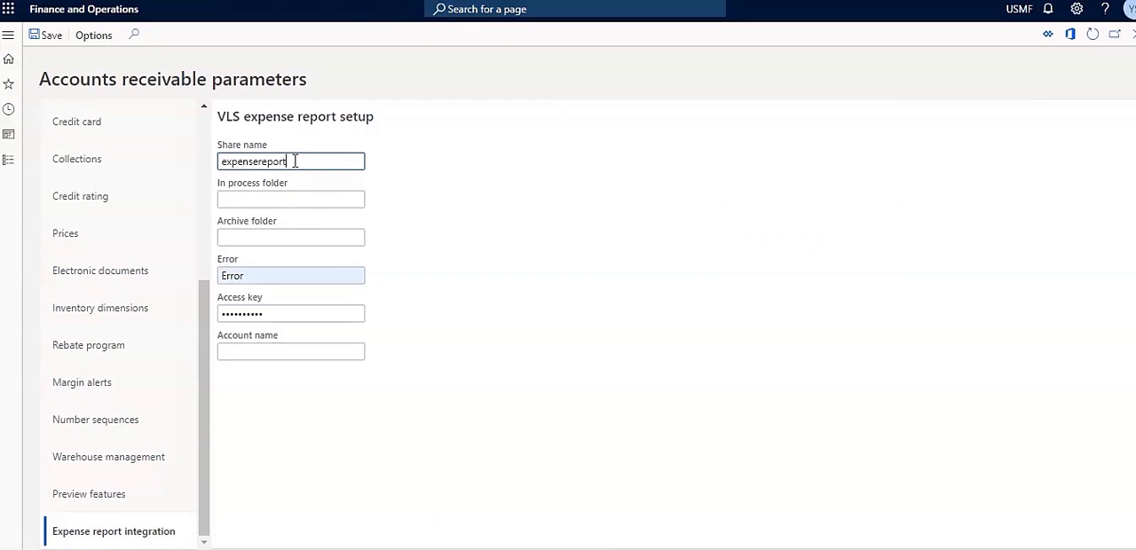
click(310, 128)
key(alt+Tab)
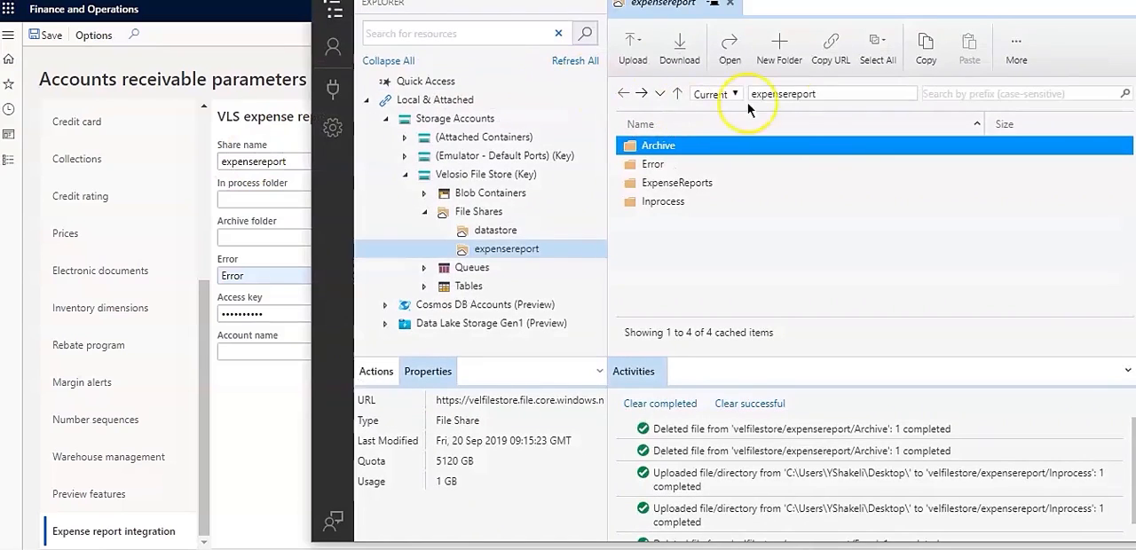
key(alt+Tab)
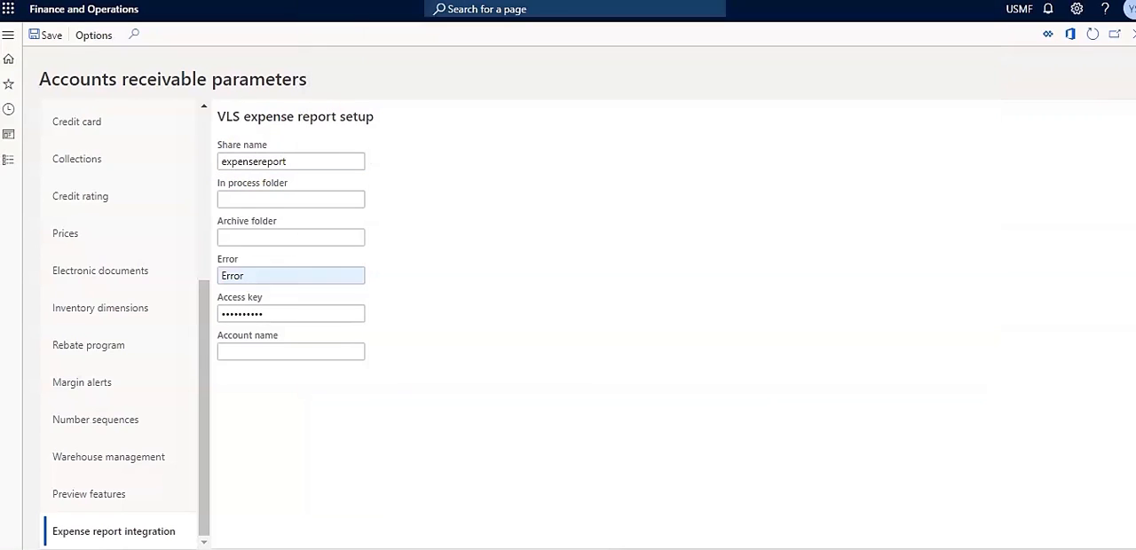
- Set the in process folder to Inprocess, the archive folder to Archive and the error folder to Error
click(284, 200)
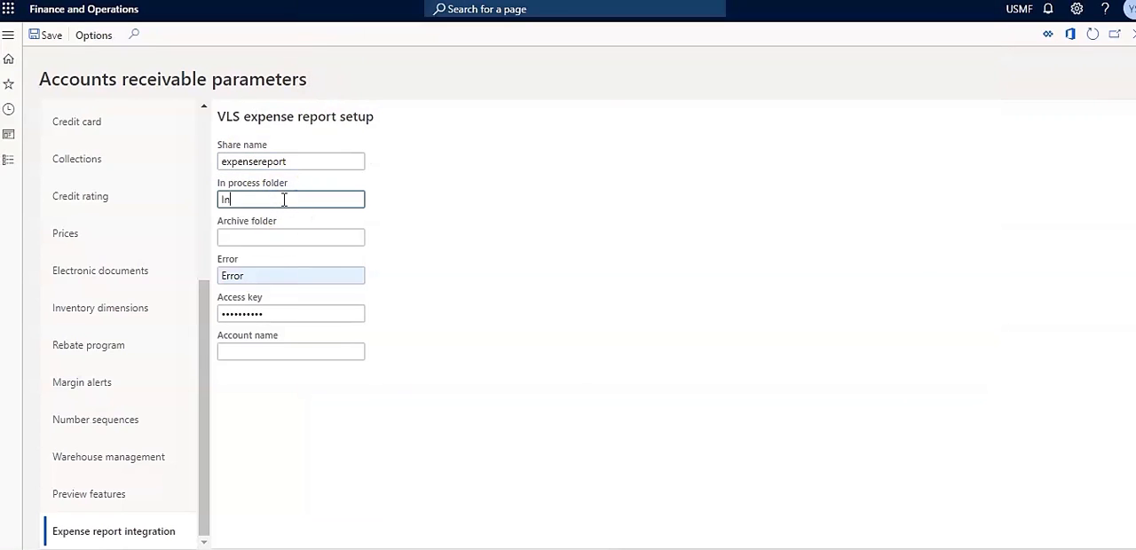
key(Tab)
text(Archi)
key(Tab)
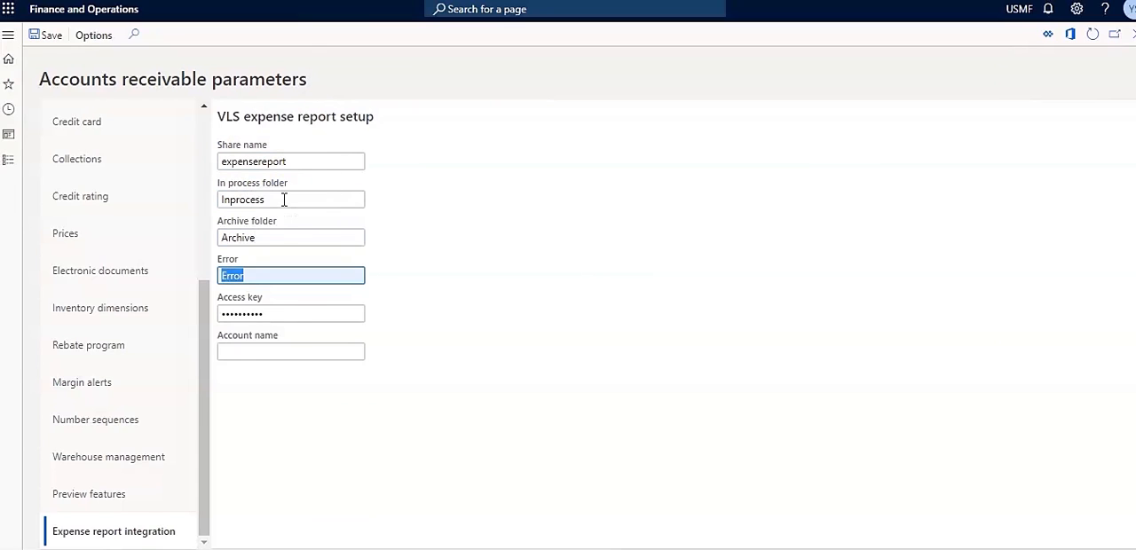
key(BackSpace)
text(Errp)
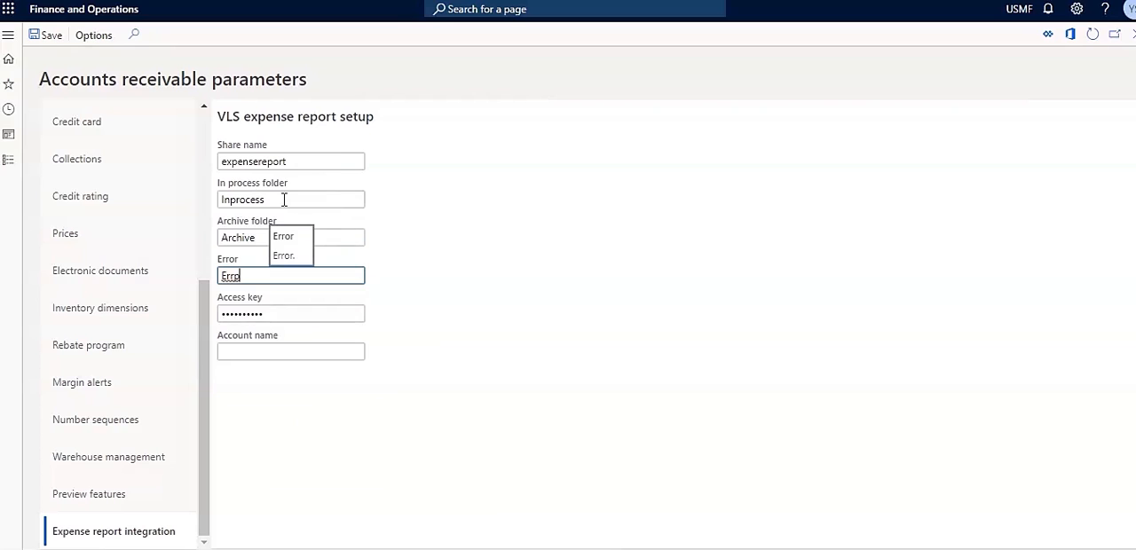
key(BackSpace)
text(or)
key(Tab)
click(475, 280)
- Copy the primary key of the Velosio File Store account from Storage Explorer into the access key field of the expense report setup
key(alt+Tab)
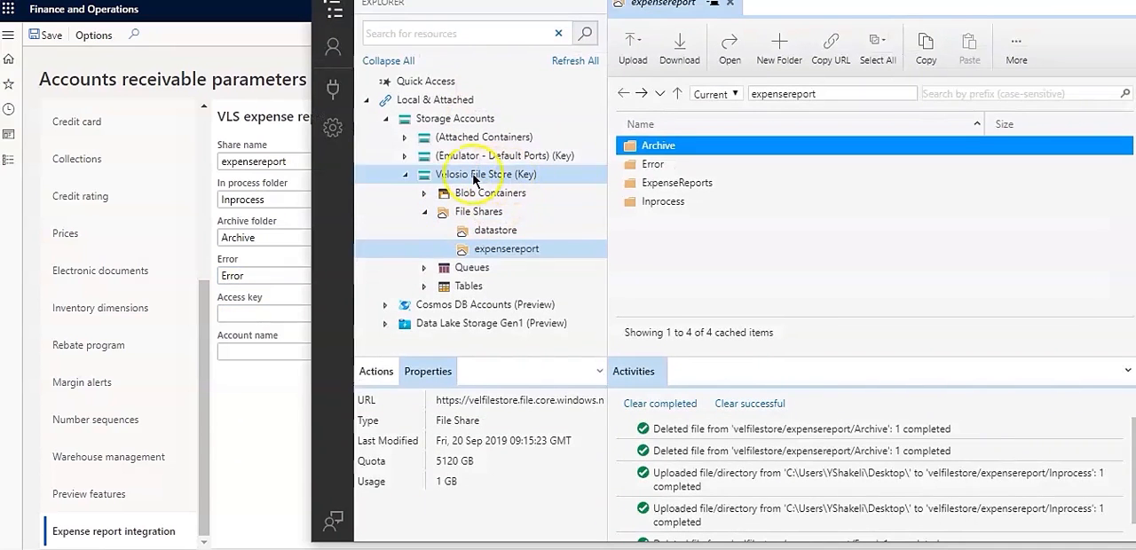
click(480, 174)
click(548, 420)
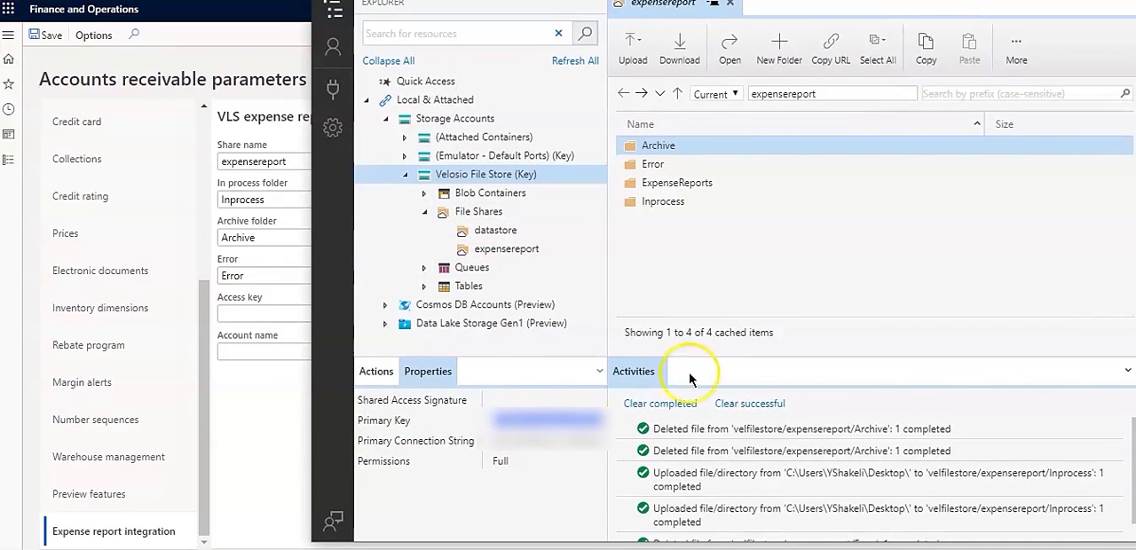
key(alt+Tab)
click(244, 314)
key(ctrl+v)
- Set the account name to velfilestore, matching the storage account's primary connection string, and save and close the parameters
click(269, 350)
text(v)
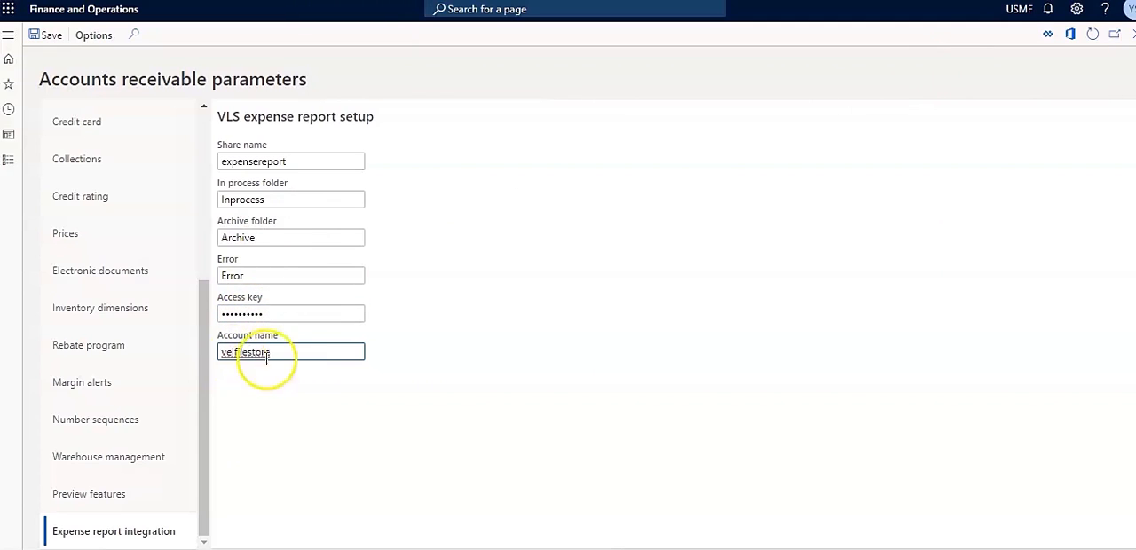
key(alt+Tab)
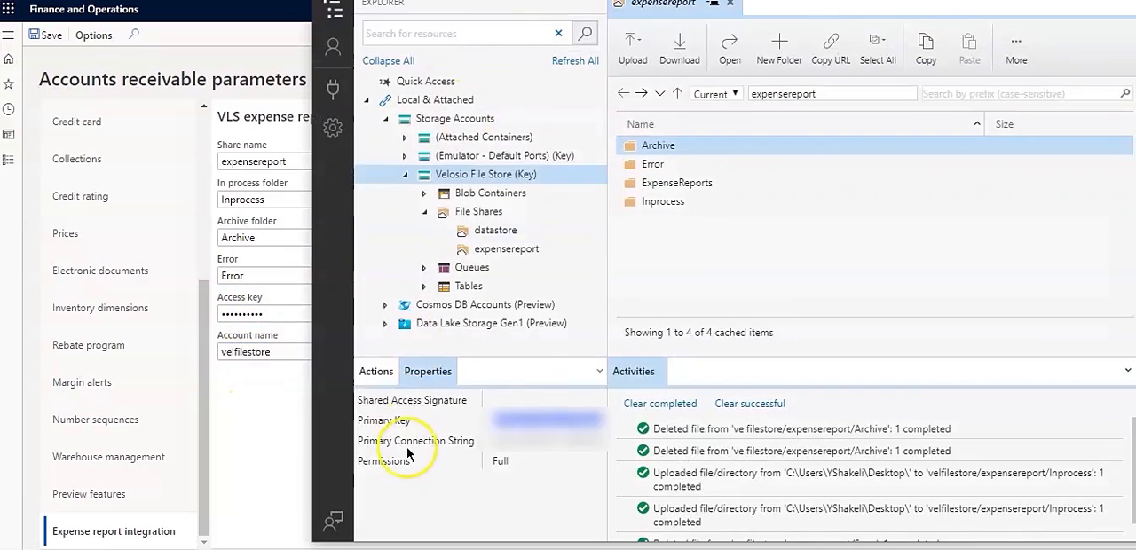
click(566, 444)
click(581, 443)
click(569, 444)
key(alt+Tab)
click(46, 37)
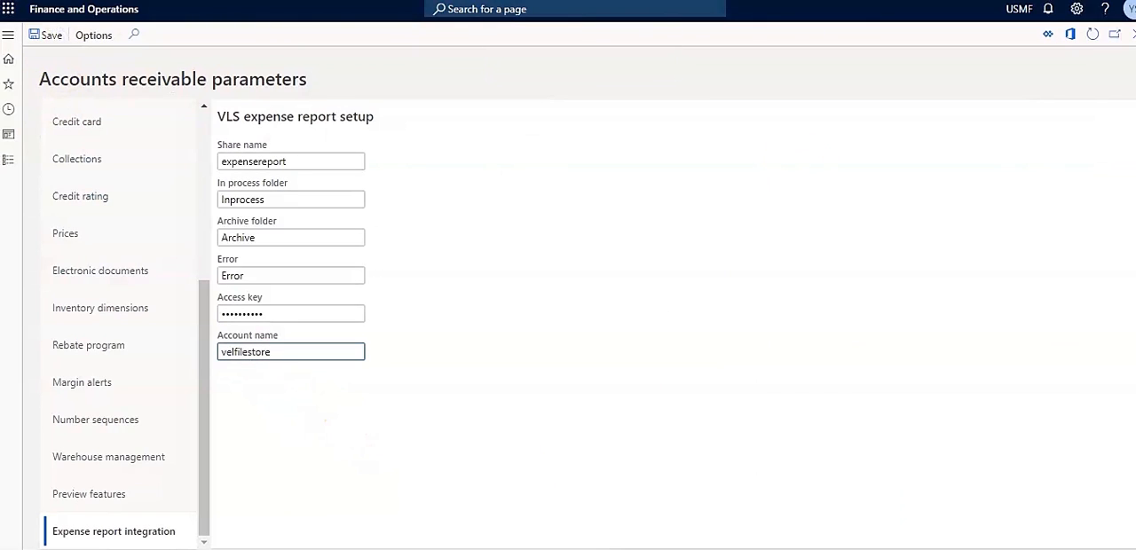
click(1132, 33)
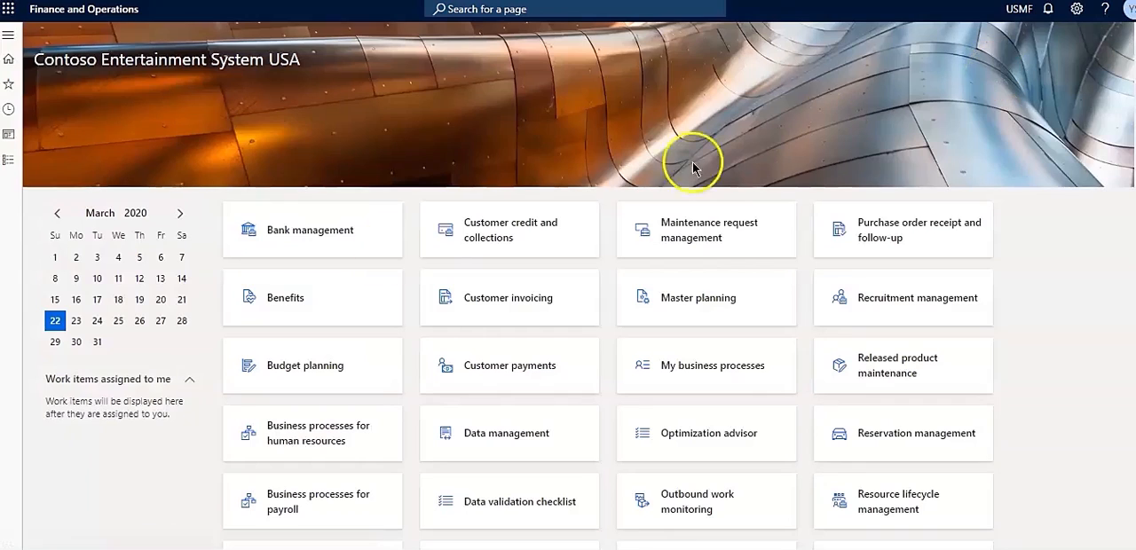
- Run the Import expense report periodic task of Expense management without batch processing
click(8, 160)
scroll(35, 293, down, 5)
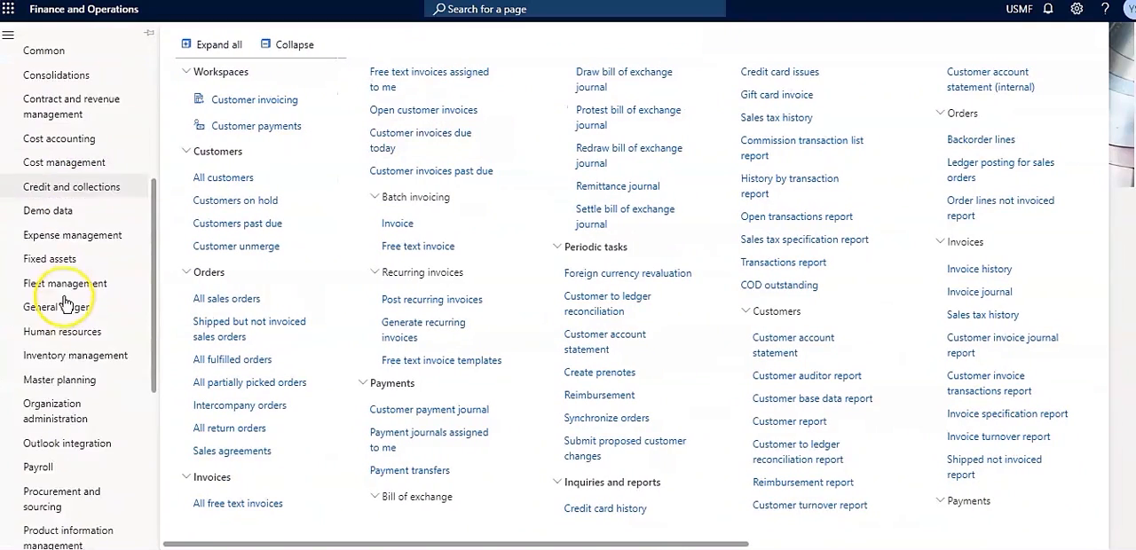
click(88, 193)
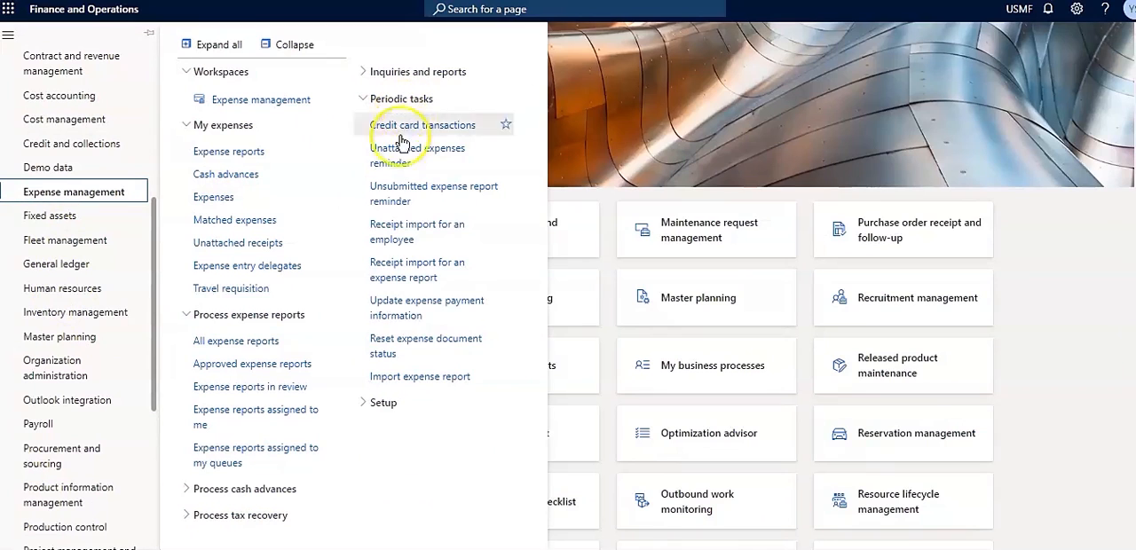
click(399, 378)
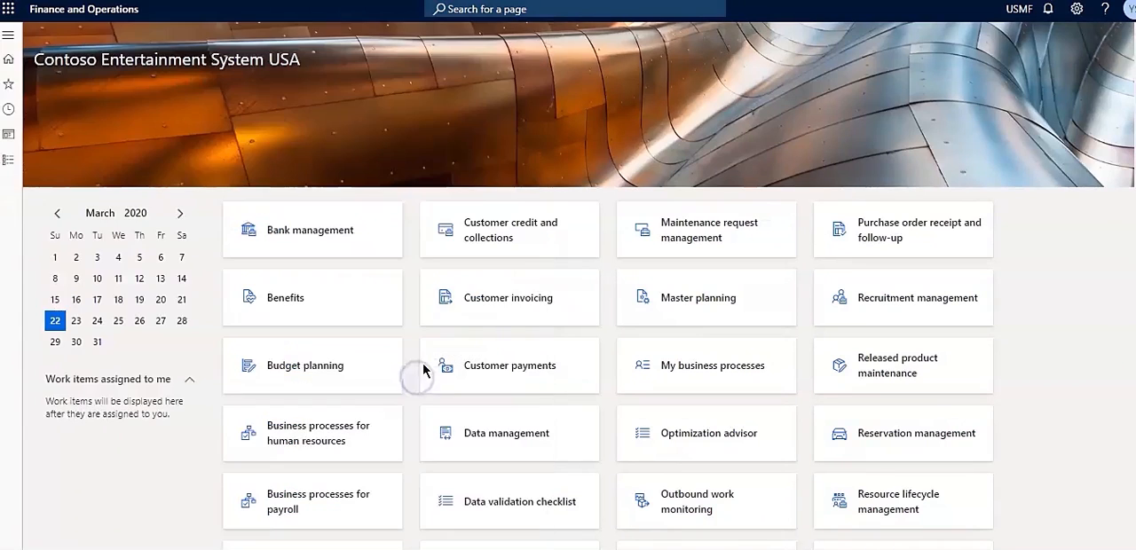
click(1120, 66)
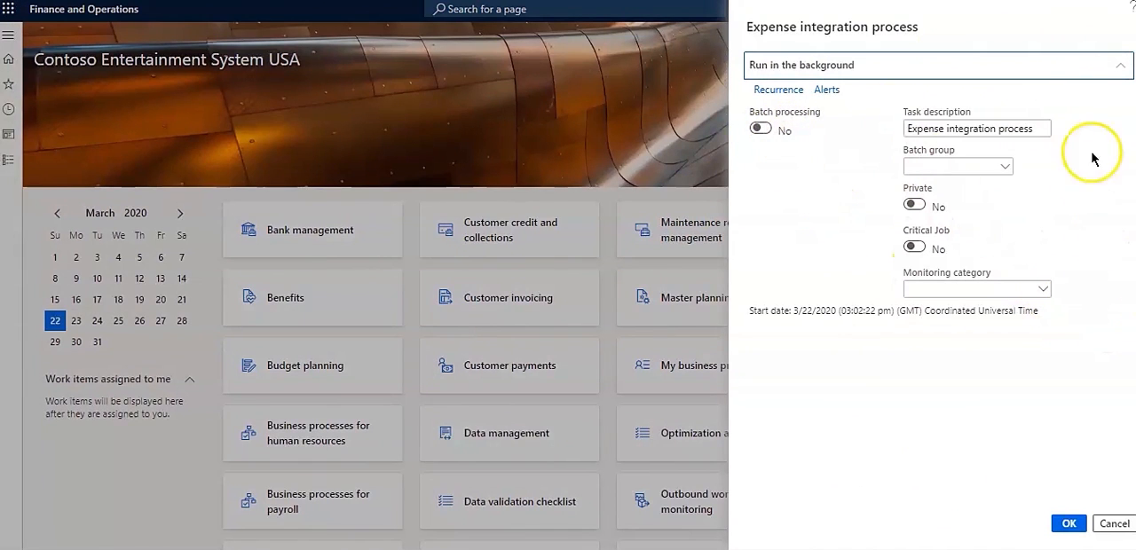
click(1119, 66)
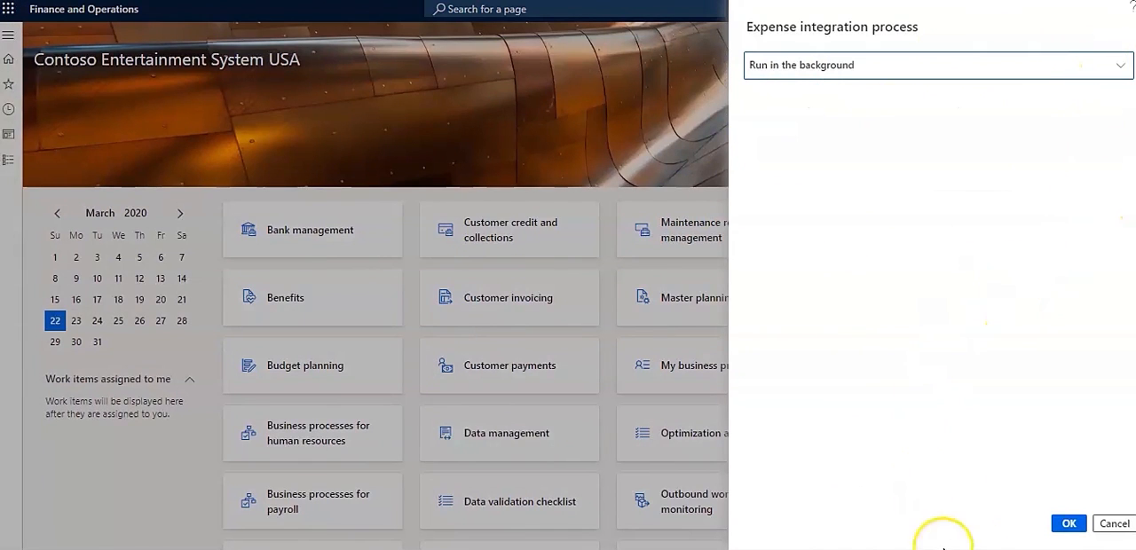
click(1068, 524)
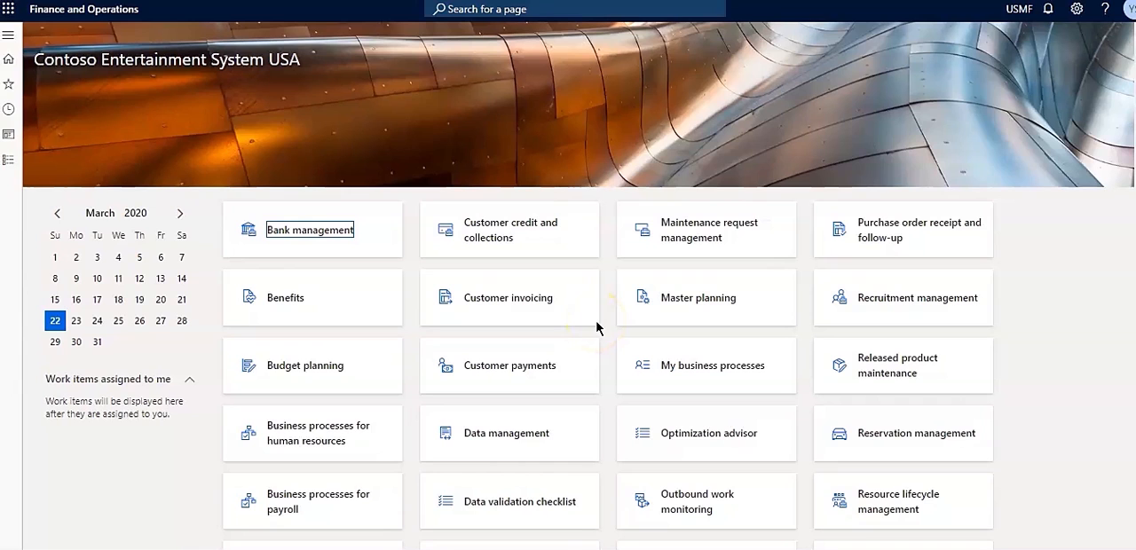
- Open the All expense reports list in Expense management to check the imported reports
click(8, 34)
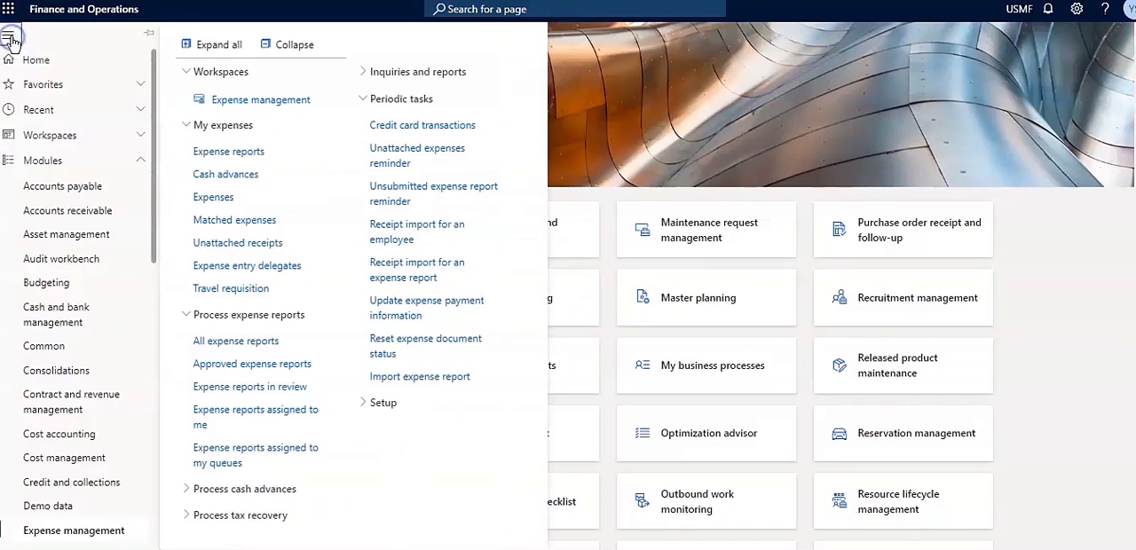
click(238, 346)
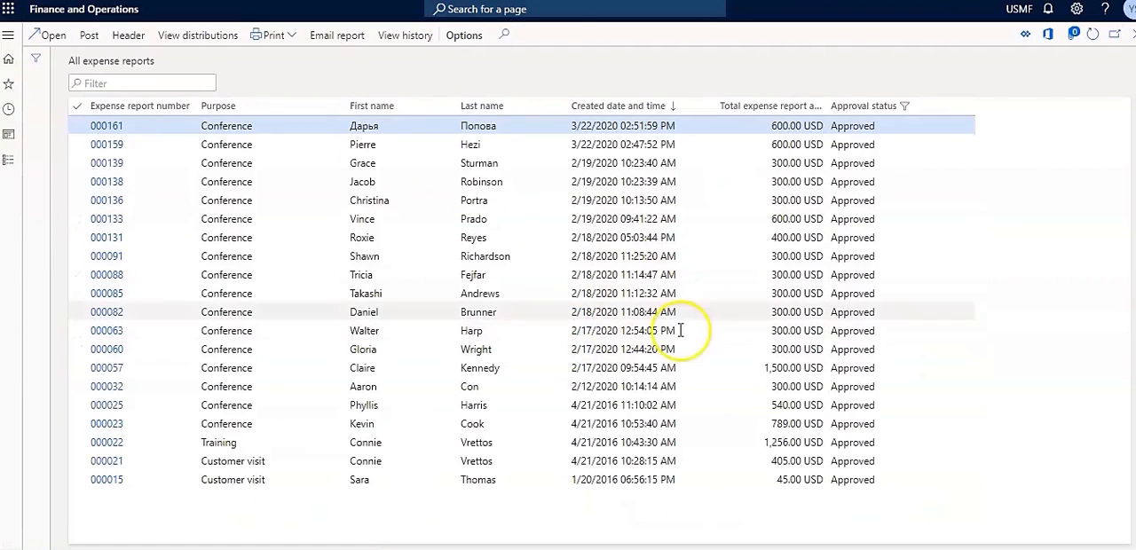
- Refresh the All expense reports list and clear the Approval status filter to list reports of every status
click(1093, 35)
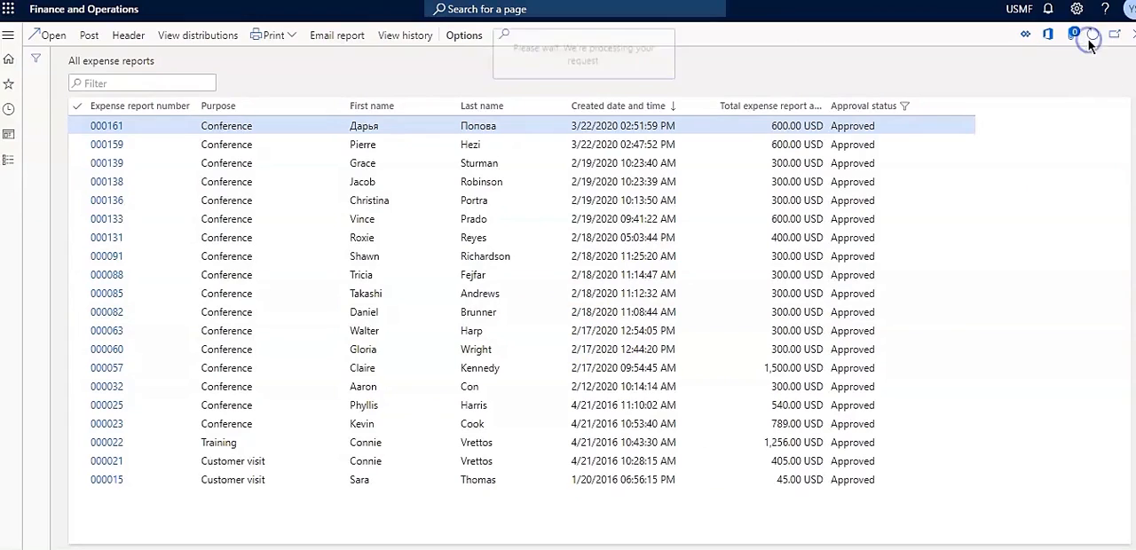
click(968, 125)
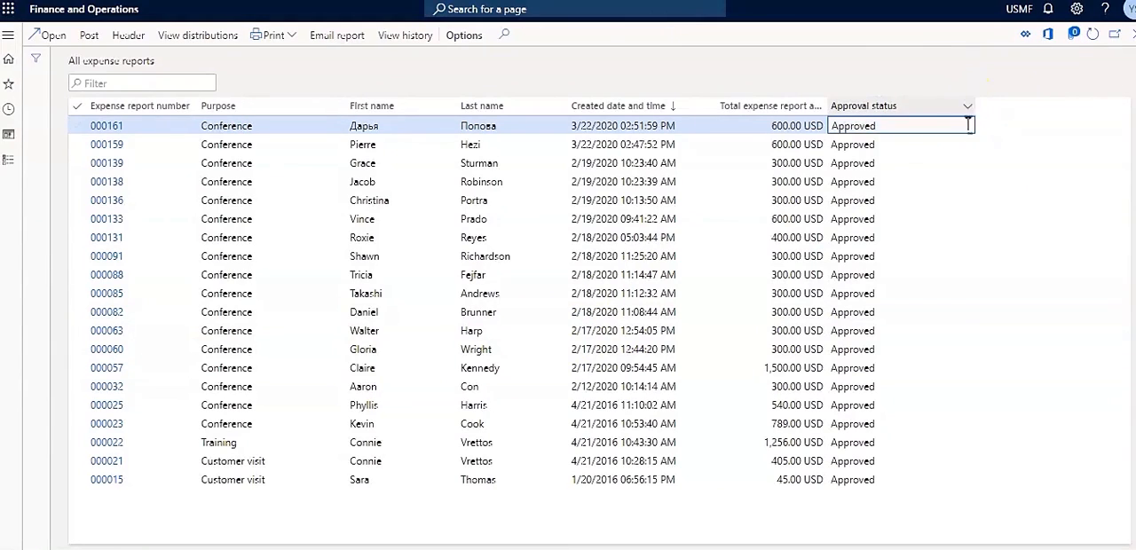
click(901, 336)
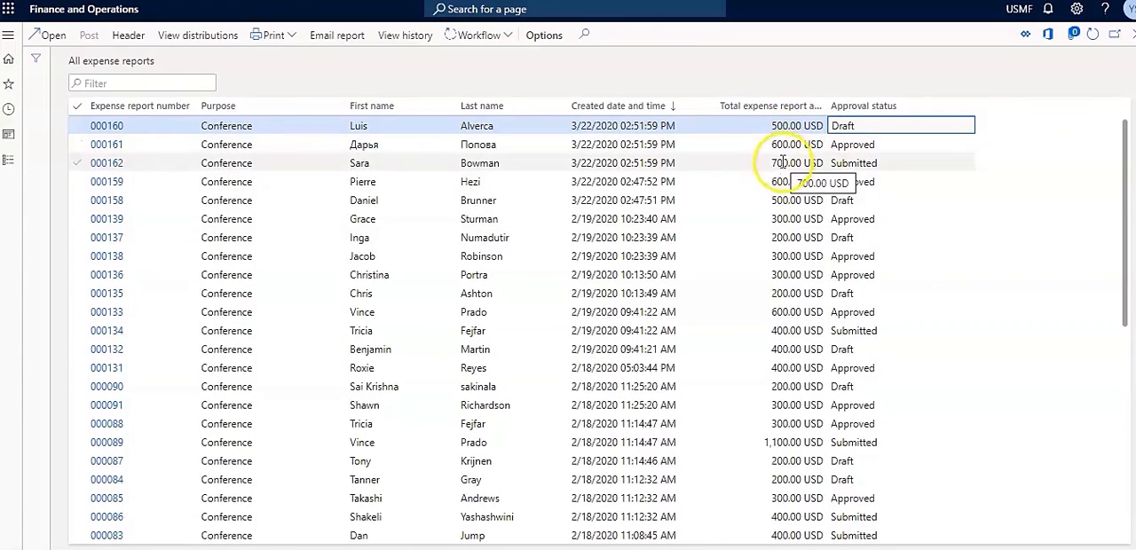
- Open expense reports 000160, 000161 and 000162 one after another to examine their expense lines, returning to the list after each
click(102, 127)
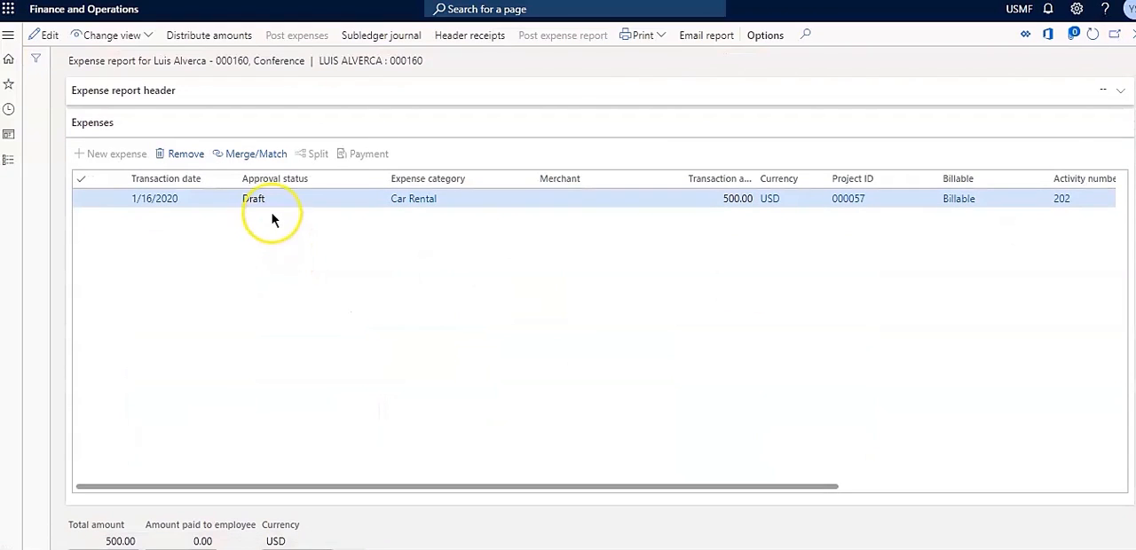
click(273, 220)
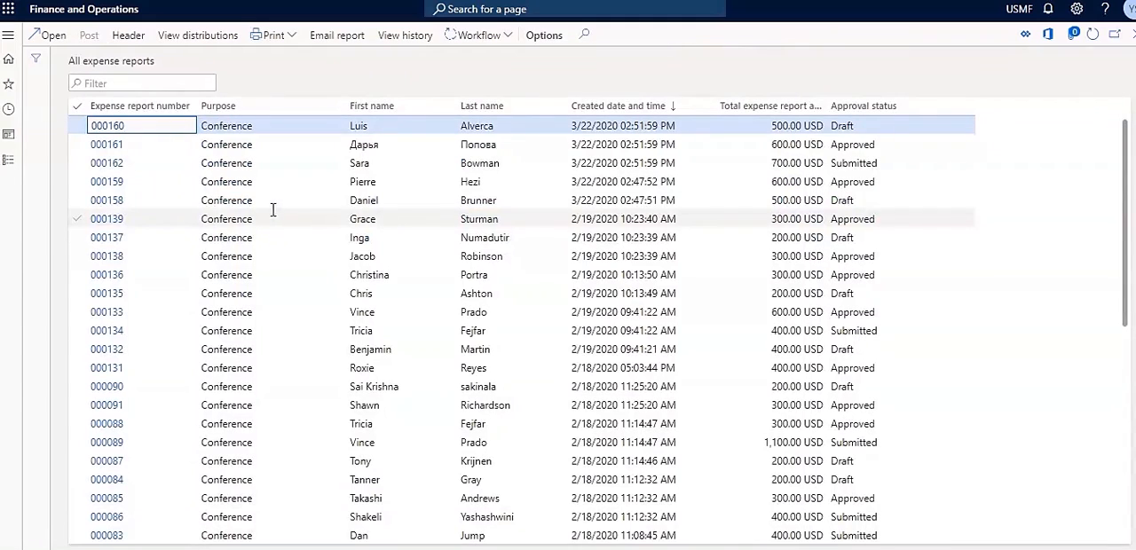
click(100, 145)
click(122, 146)
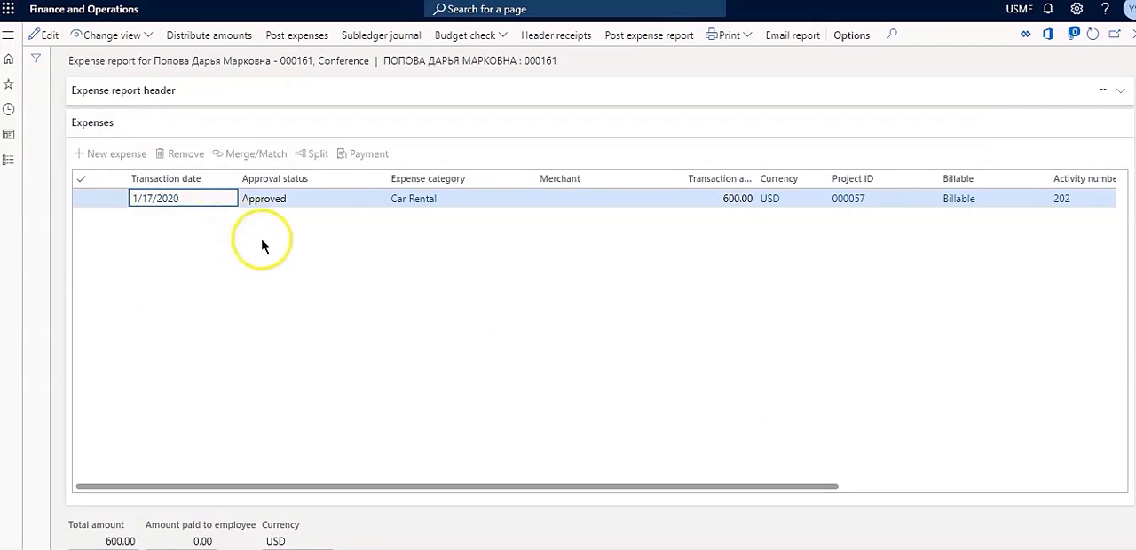
drag(524, 488, 406, 457)
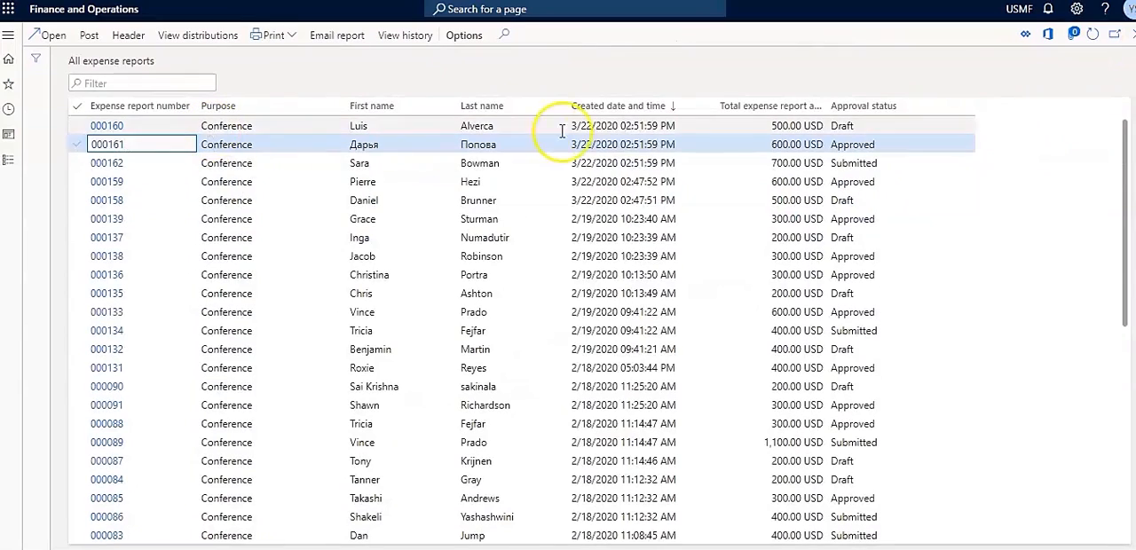
click(102, 163)
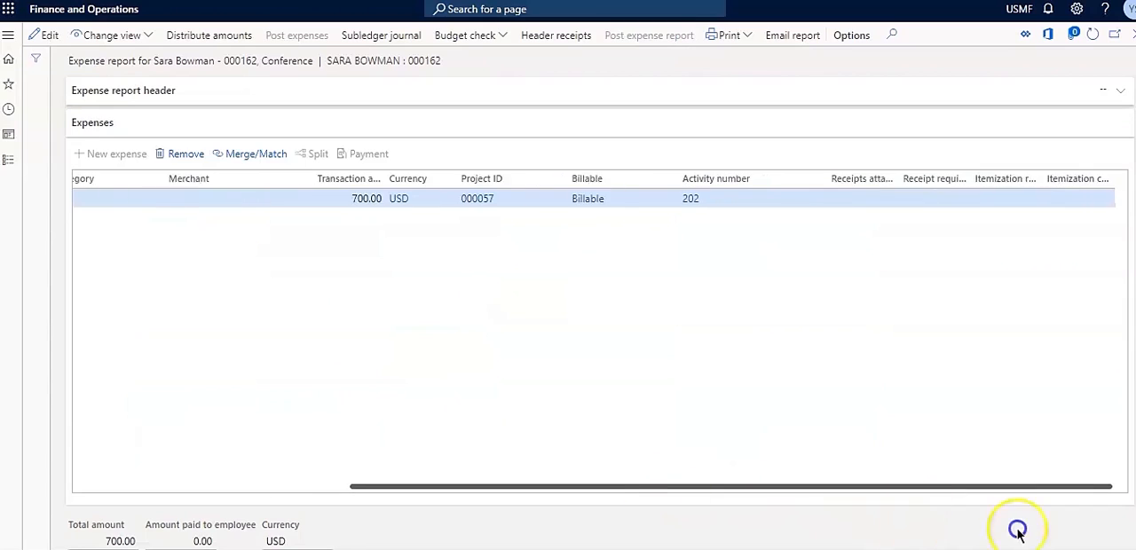
click(1132, 38)
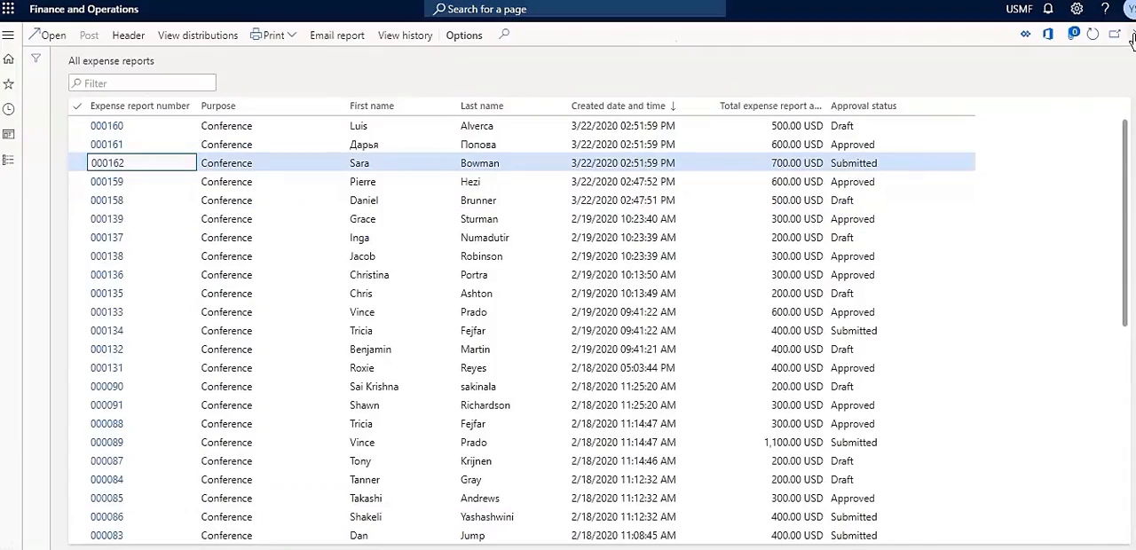